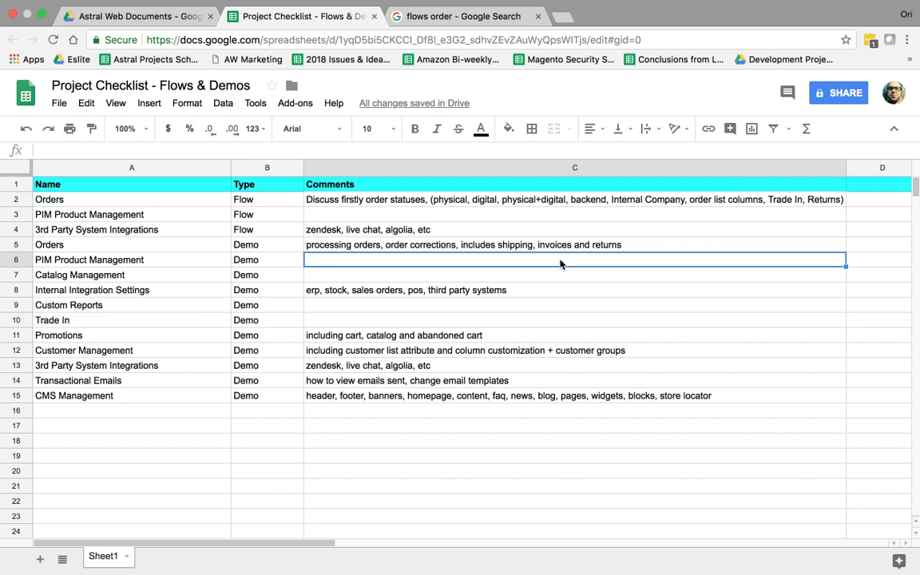
Check the Promotions comment and A2, then view the Order to Cash flow image results
click(544, 339)
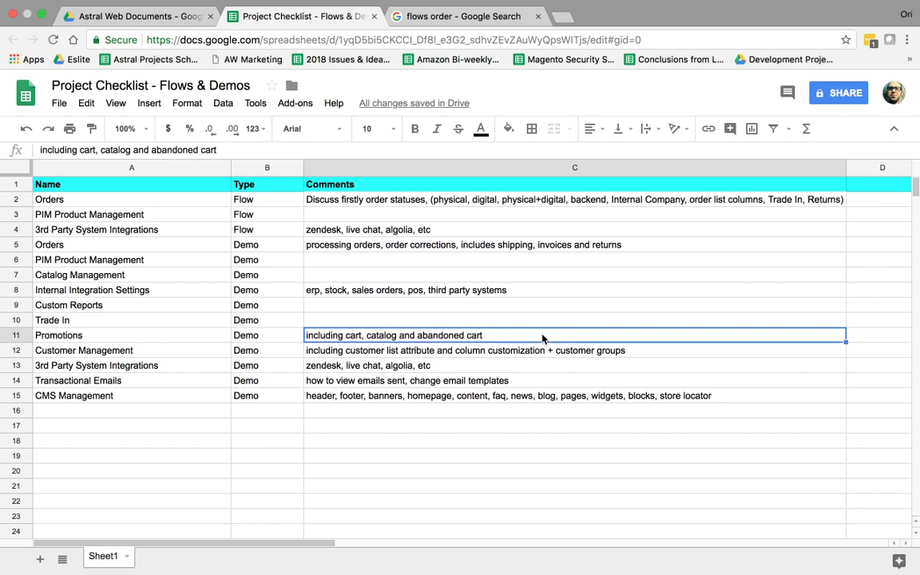
click(478, 427)
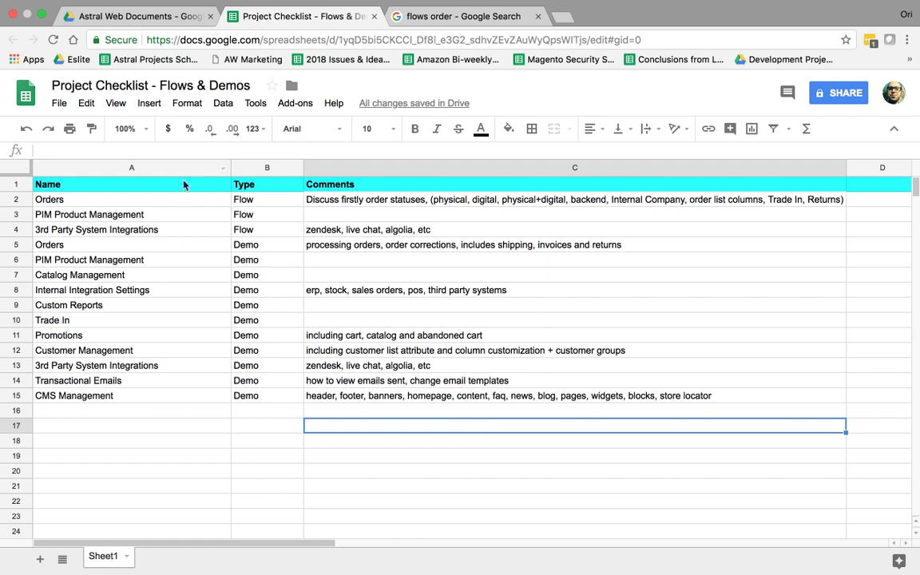
click(178, 200)
click(428, 18)
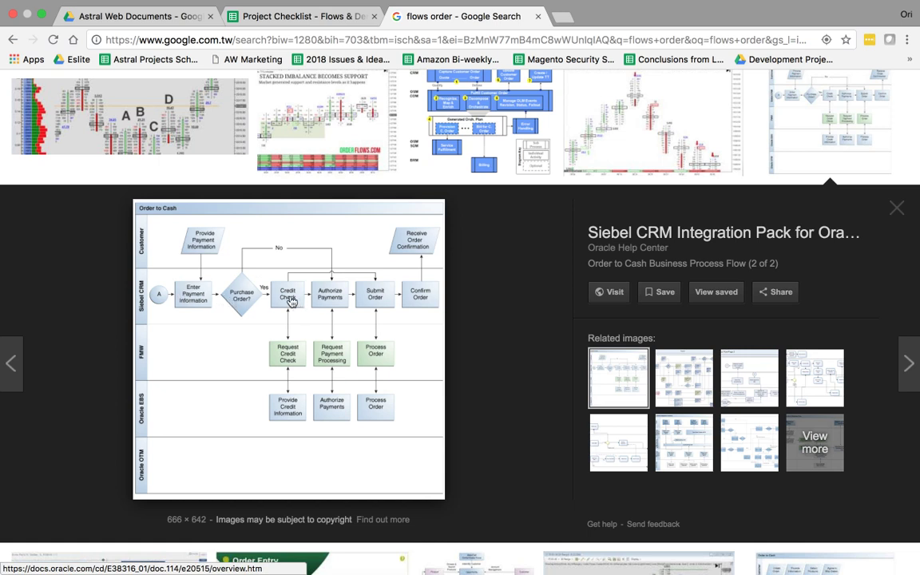
Return to the Project Checklist spreadsheet and select the Orders name in A2
click(329, 15)
click(263, 259)
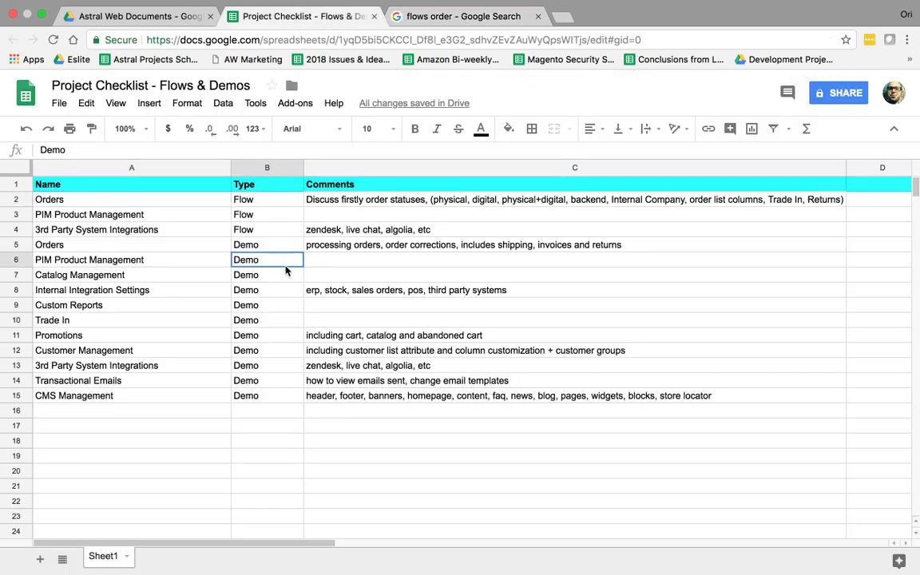
click(207, 206)
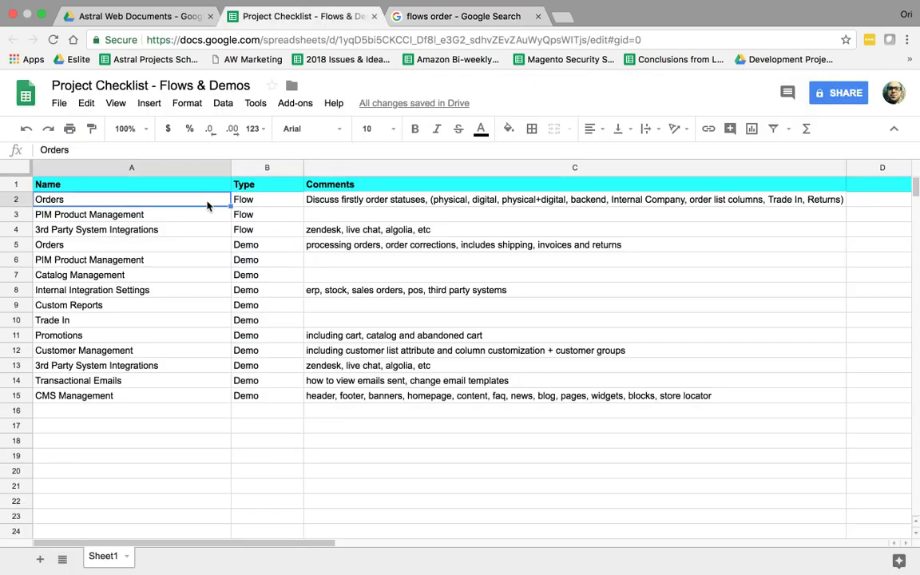
Review the Orders flow, zendesk, empty and Orders demo comments in column C
click(318, 206)
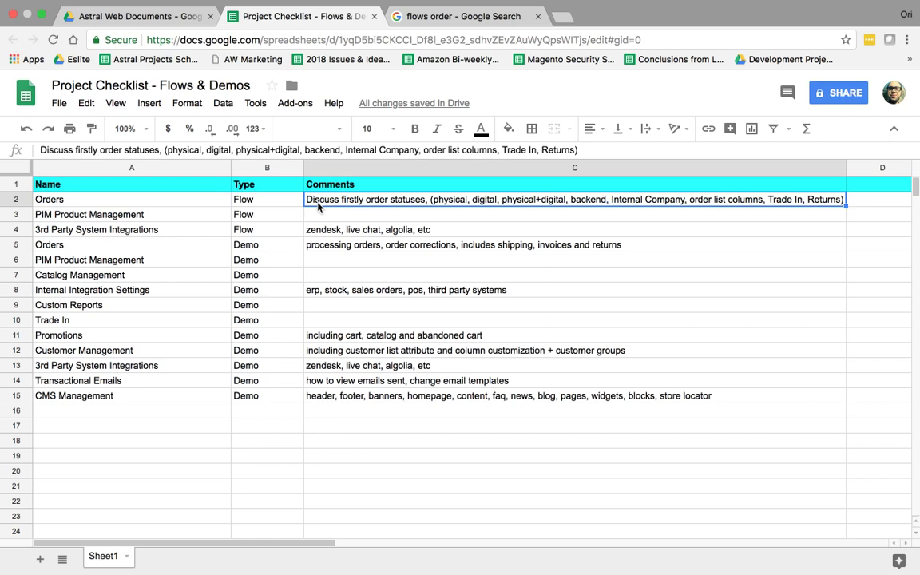
click(364, 229)
click(417, 217)
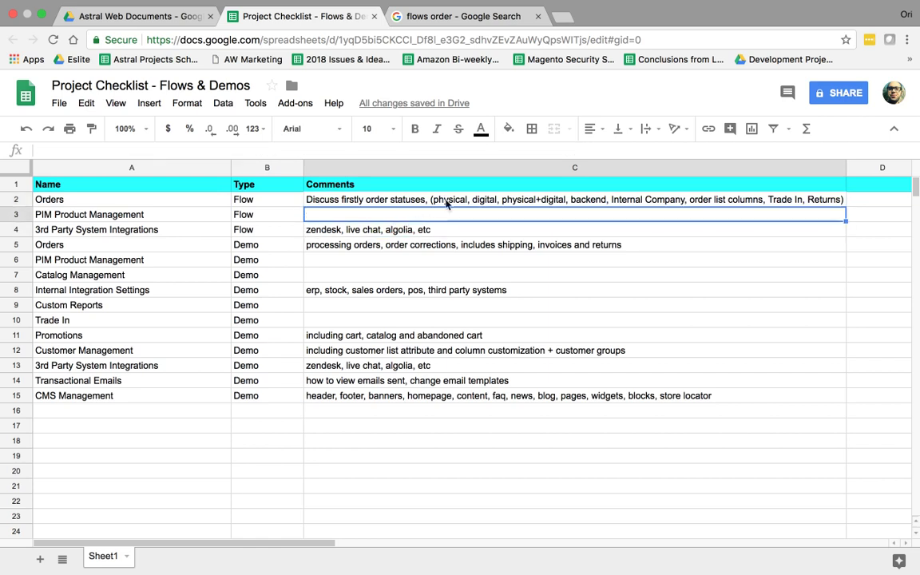
click(452, 202)
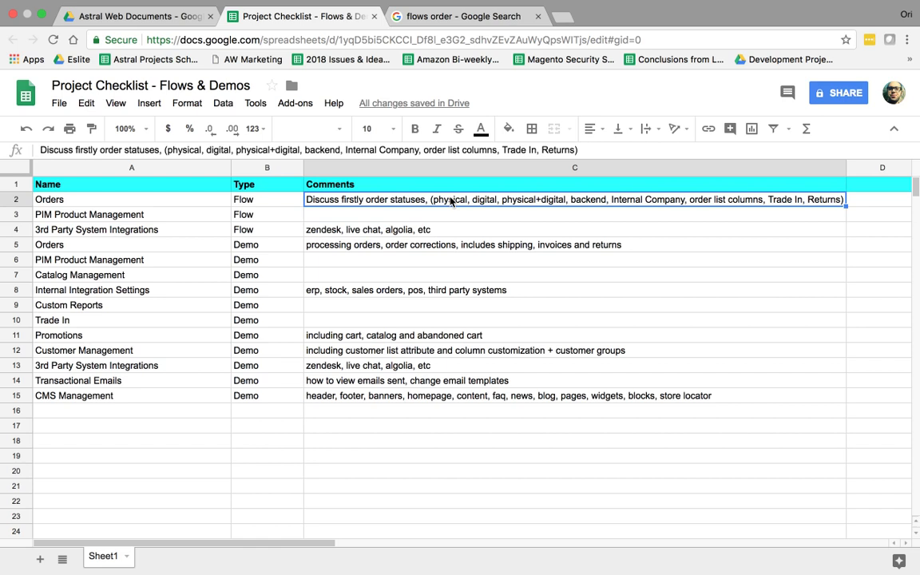
click(493, 219)
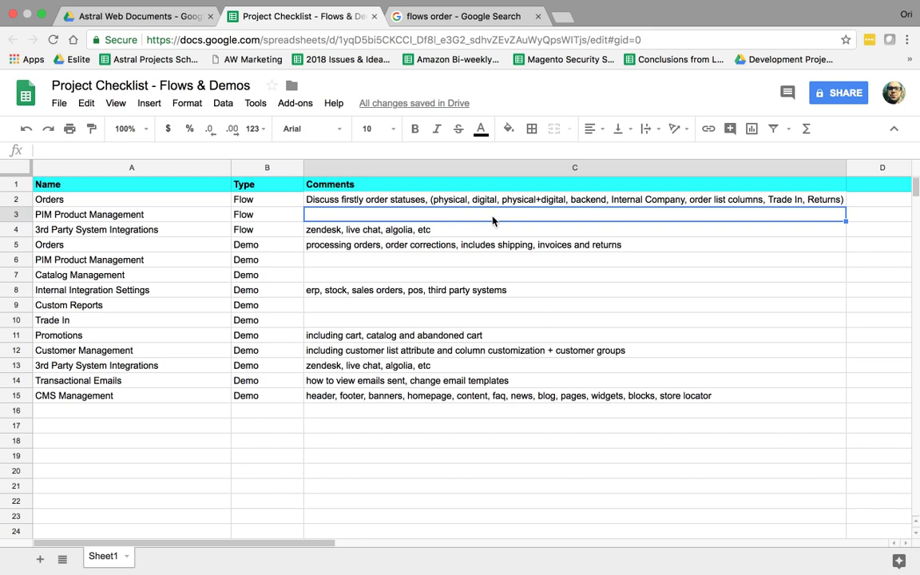
click(558, 203)
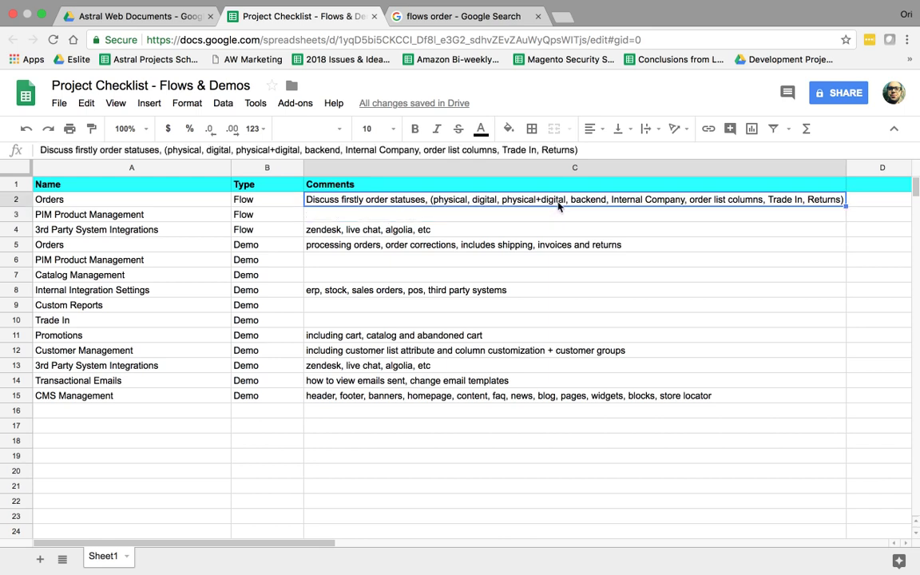
click(333, 250)
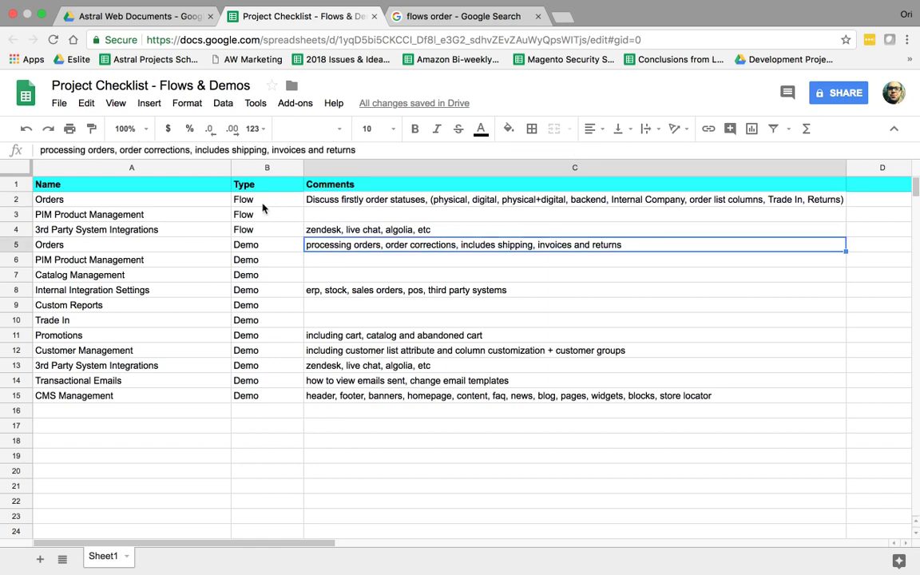
click(205, 200)
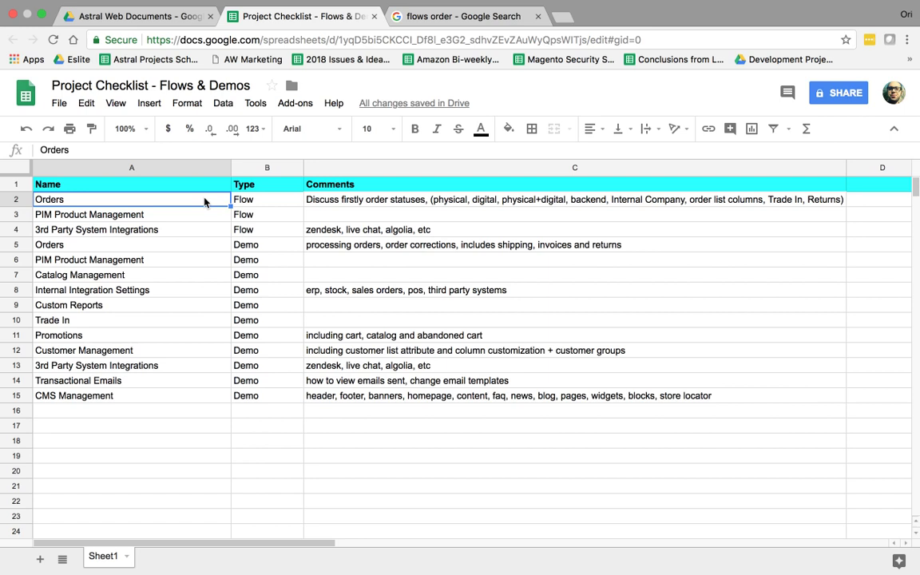
click(180, 213)
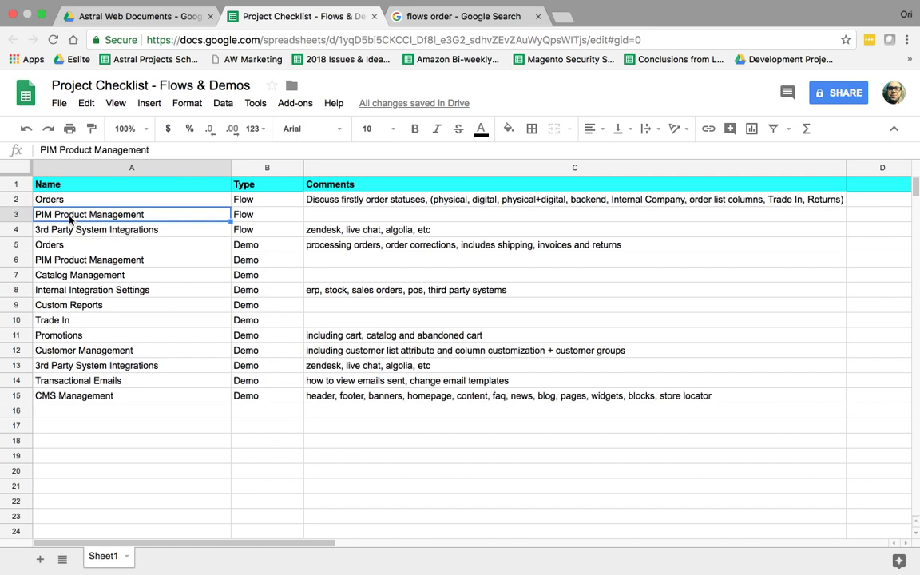
click(97, 231)
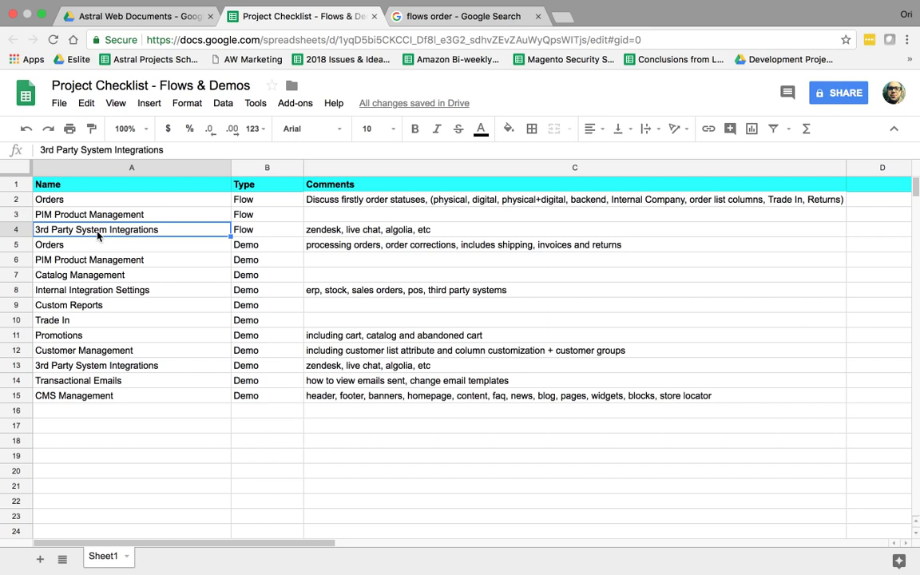
drag(68, 244, 411, 400)
click(412, 400)
click(201, 242)
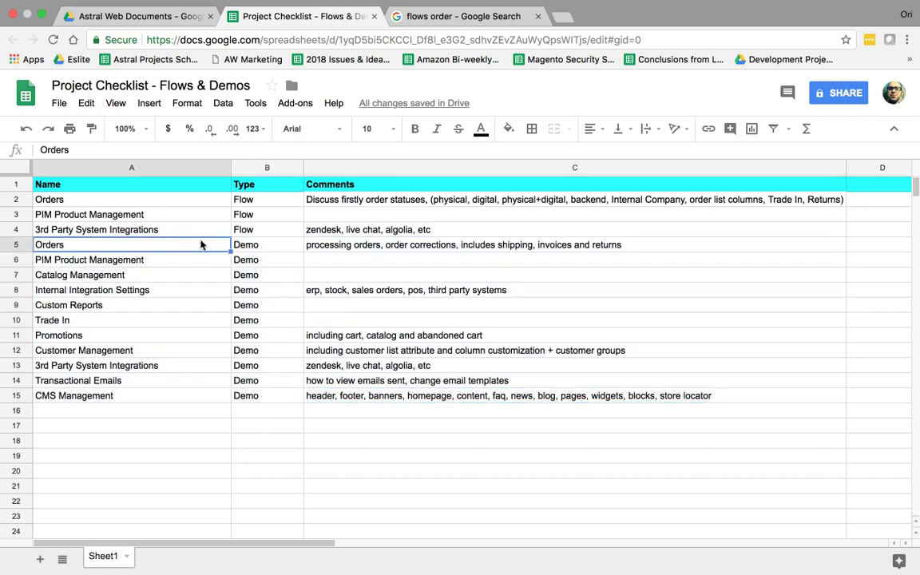
key(Right)
key(Left)
click(193, 260)
drag(179, 265, 334, 263)
key(Delete)
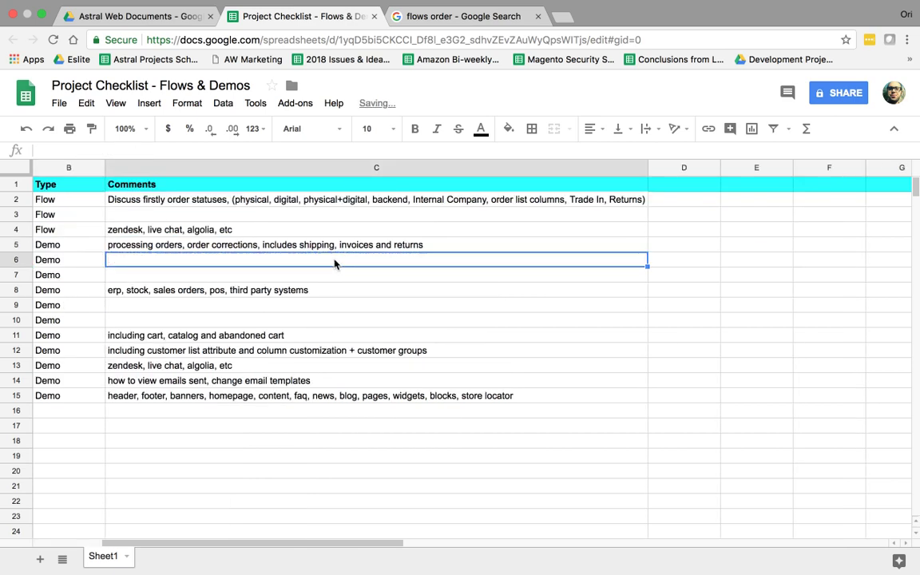
key(ctrl+z)
key(ctrl+z)
click(253, 262)
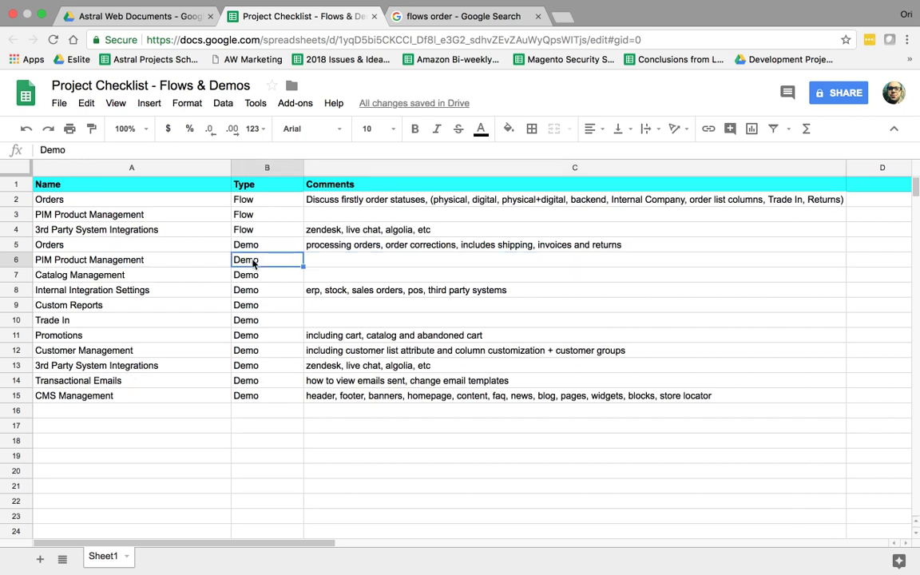
click(191, 282)
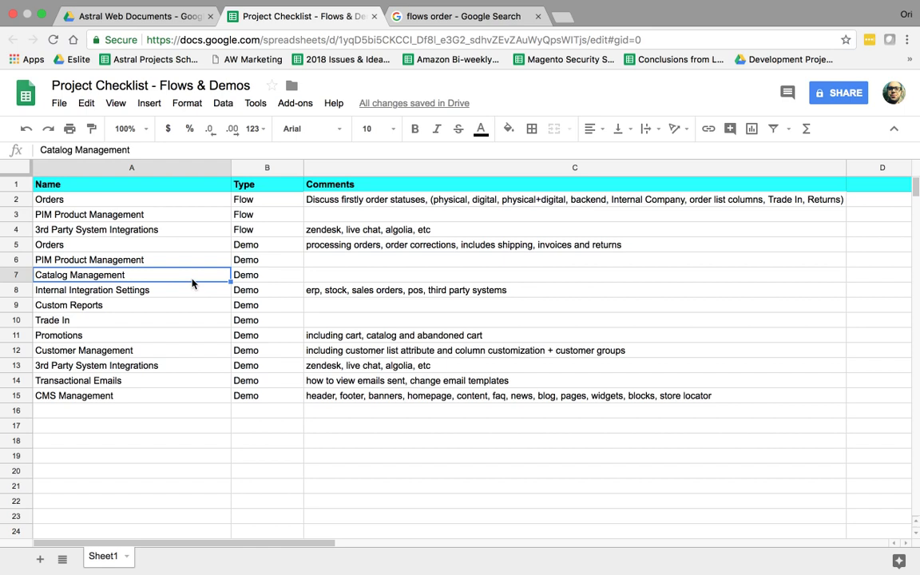
click(183, 292)
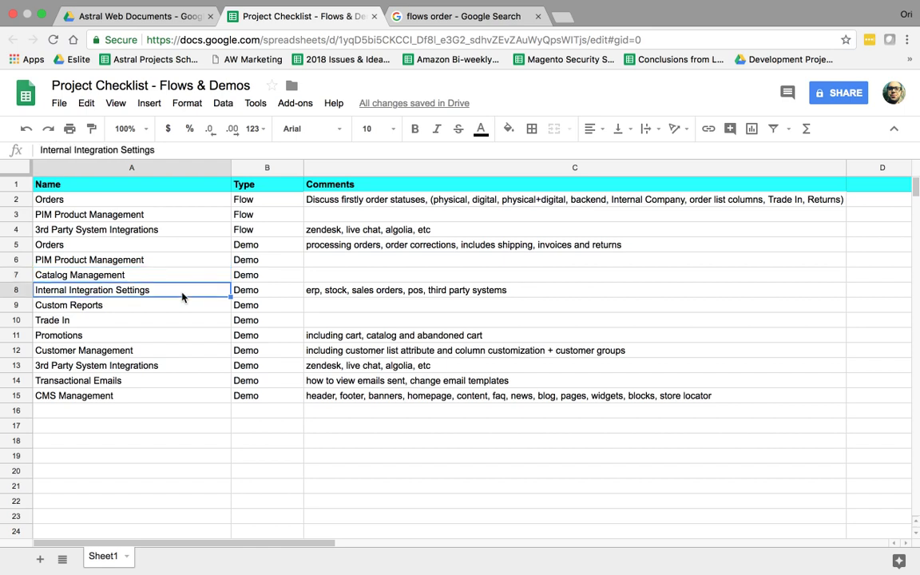
drag(192, 296, 333, 292)
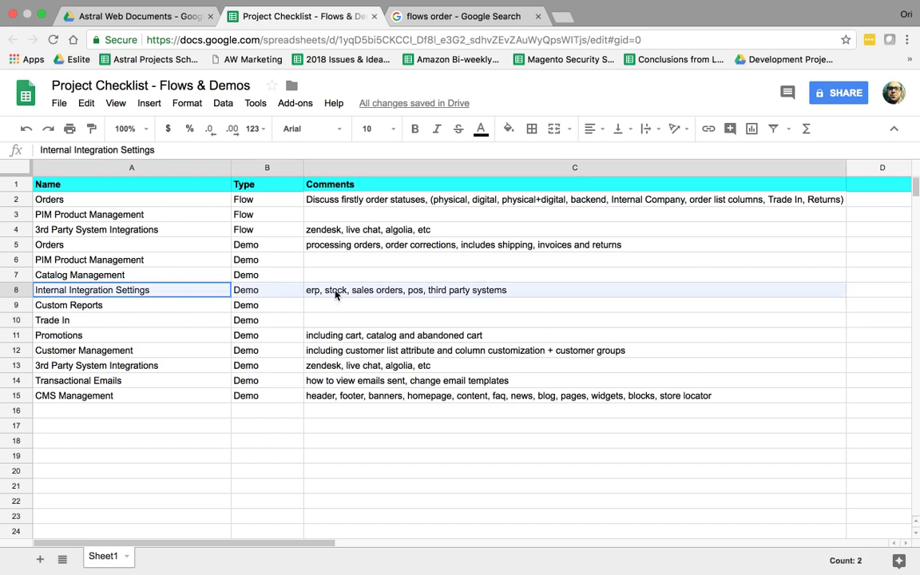
click(332, 291)
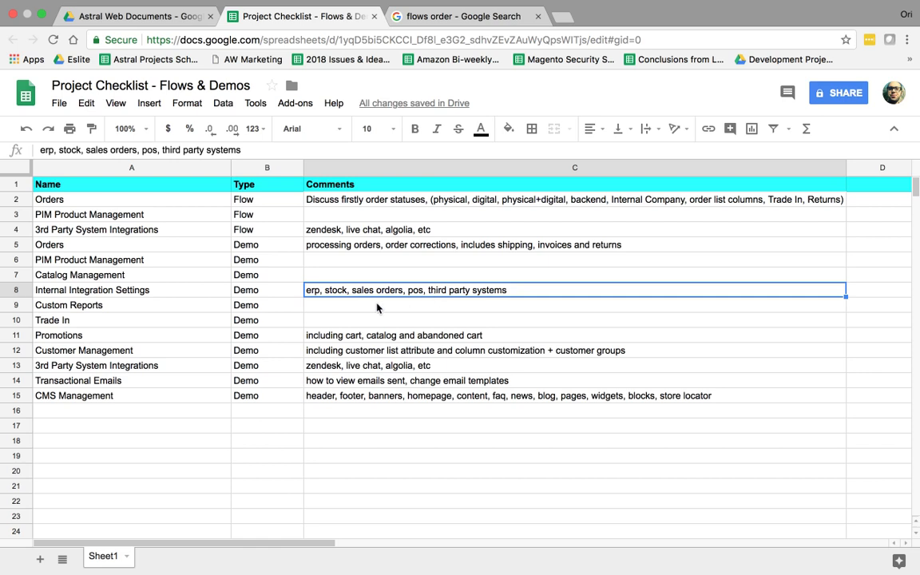
Look over the Custom Reports and Trade In rows before reaching Promotions
click(343, 310)
drag(186, 312, 344, 315)
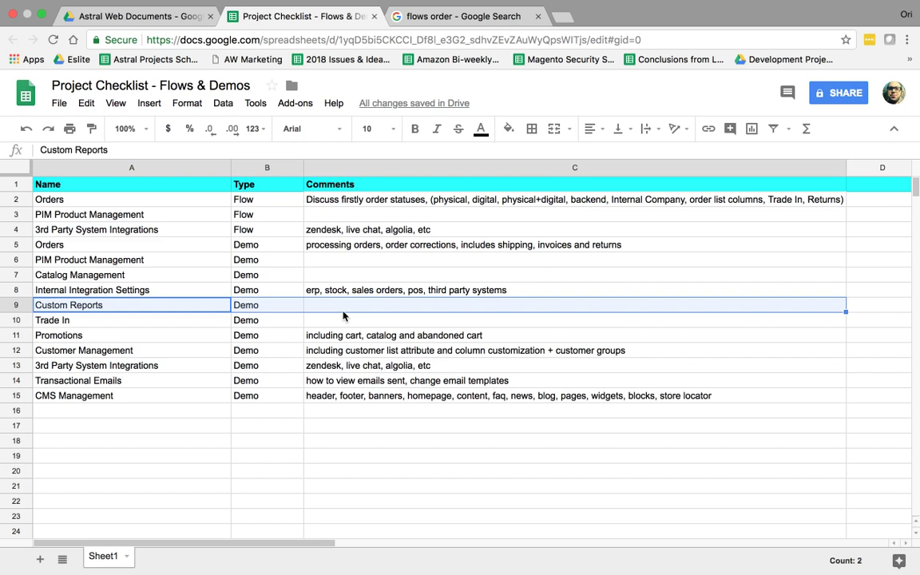
drag(343, 315, 310, 313)
drag(183, 320, 323, 327)
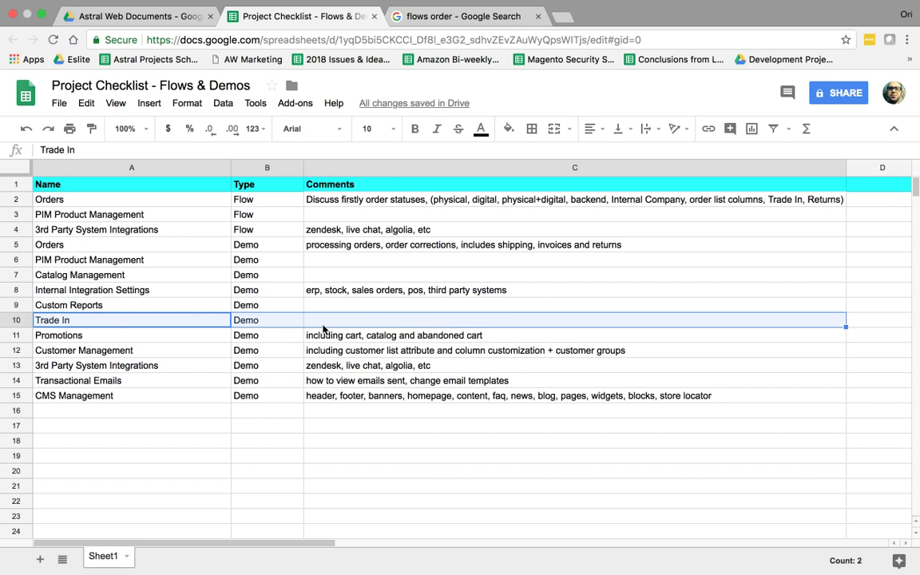
click(324, 328)
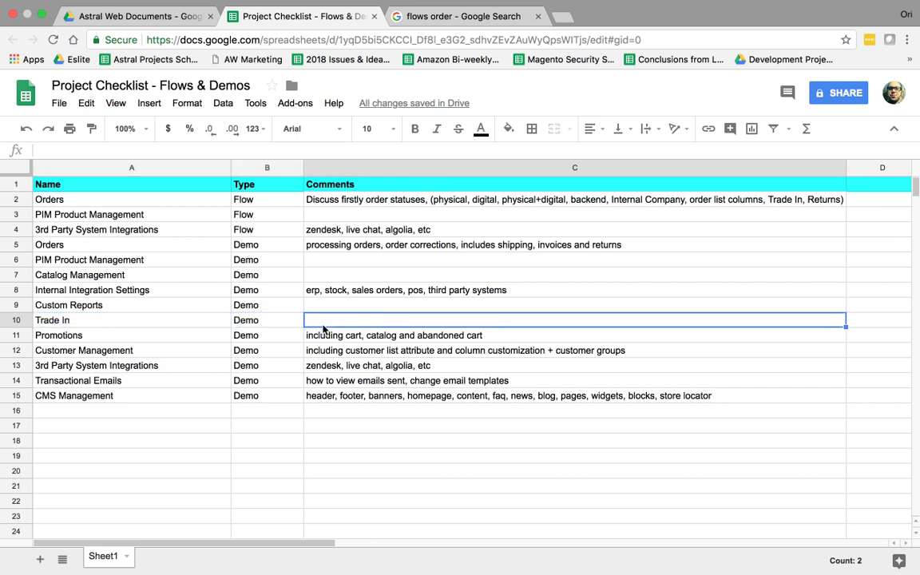
click(184, 339)
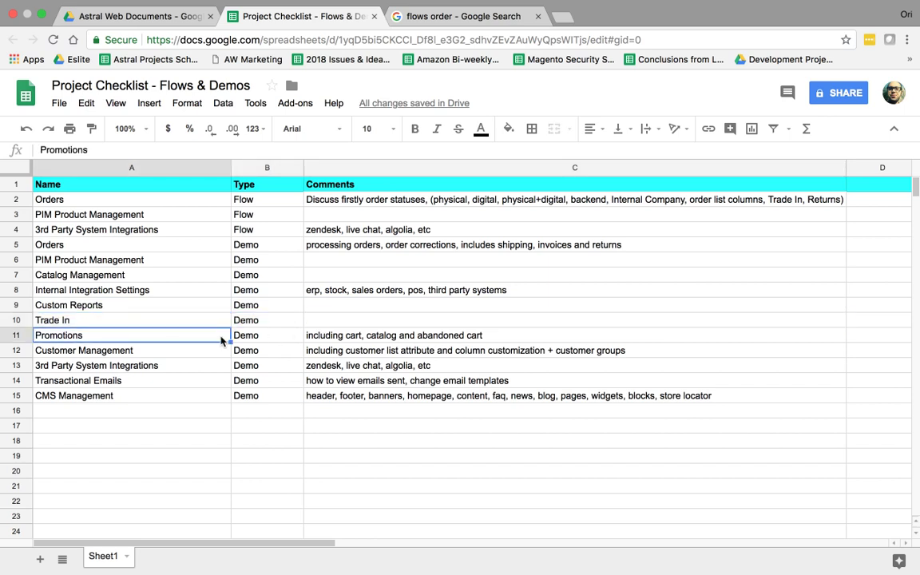
Insert ', gift' after 'catalog' in the Promotions comment in C11
click(442, 339)
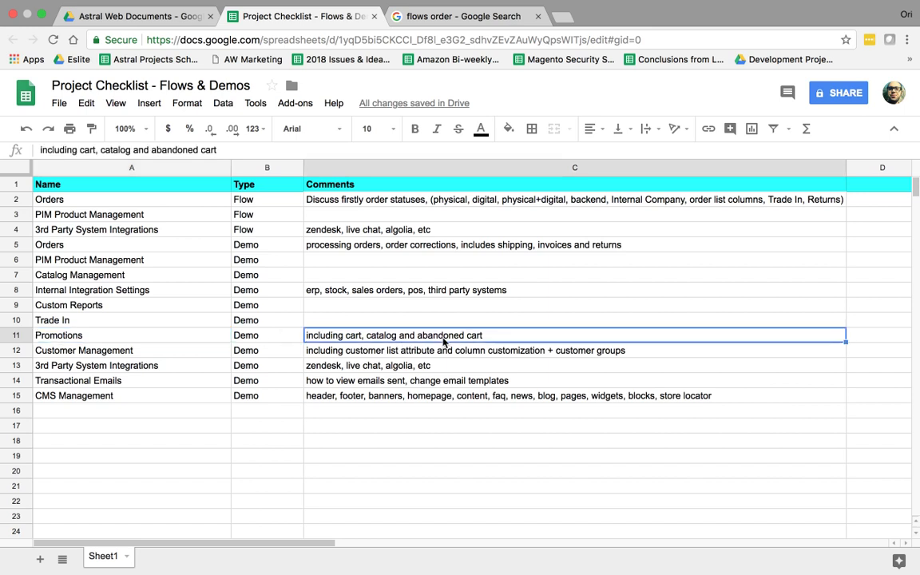
click(130, 149)
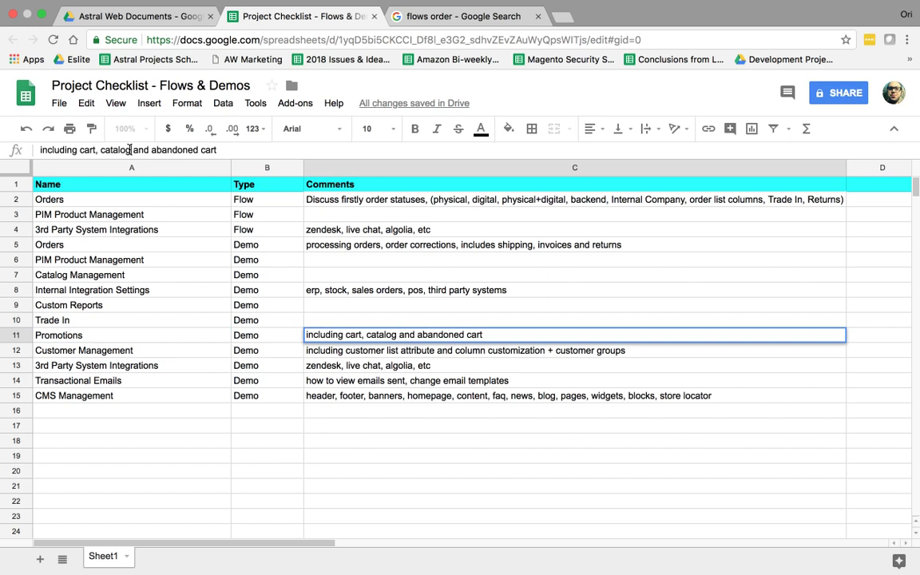
text(, gift)
key(Return)
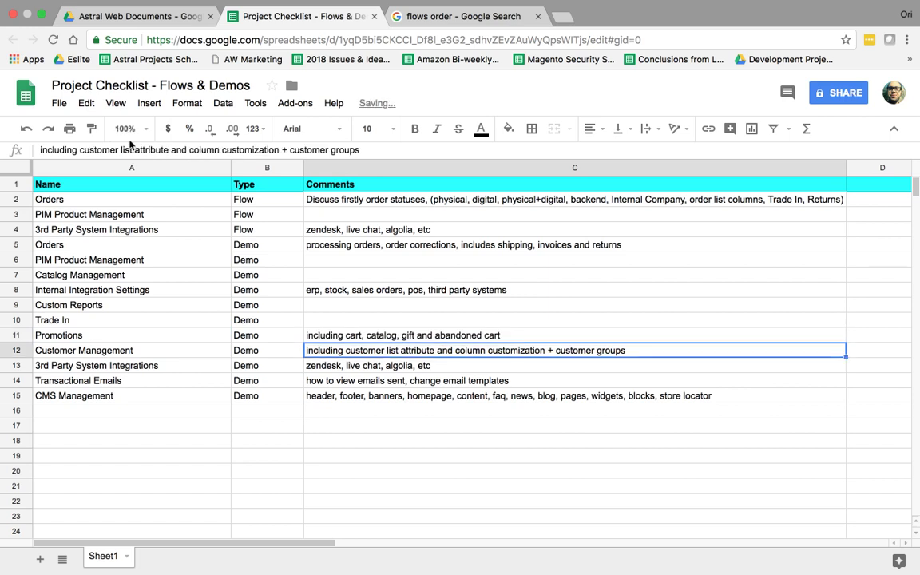
click(175, 358)
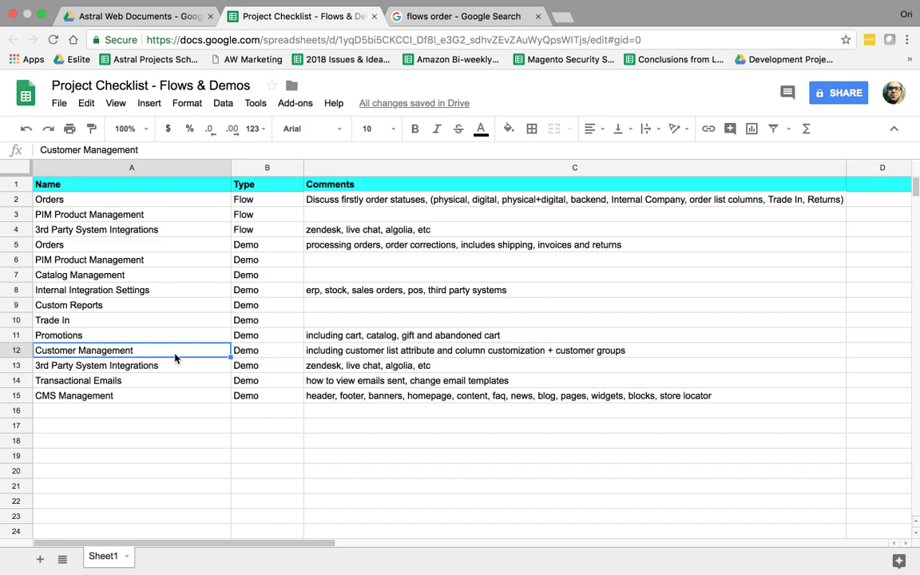
Review the Customer Management, 3rd Party System Integrations and Transactional Emails rows
click(350, 354)
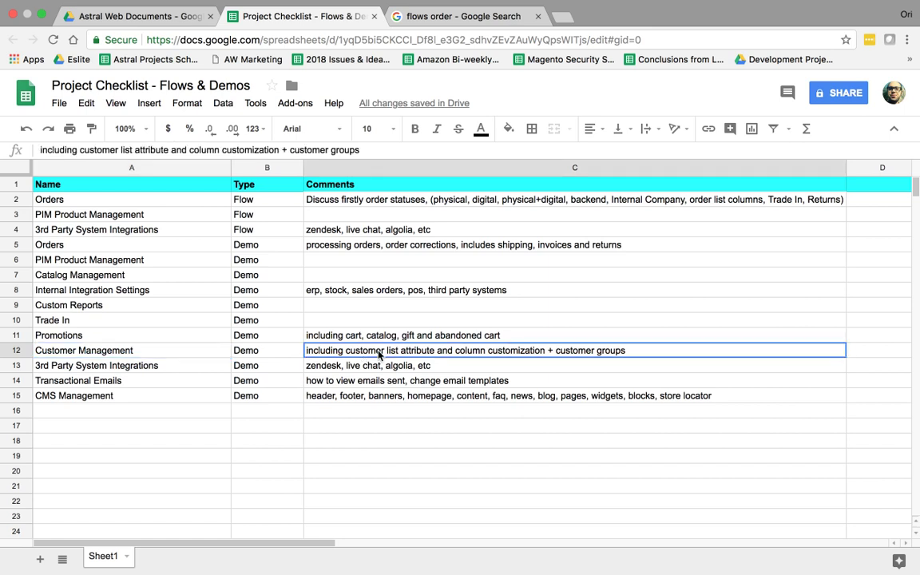
click(172, 367)
drag(172, 367, 320, 373)
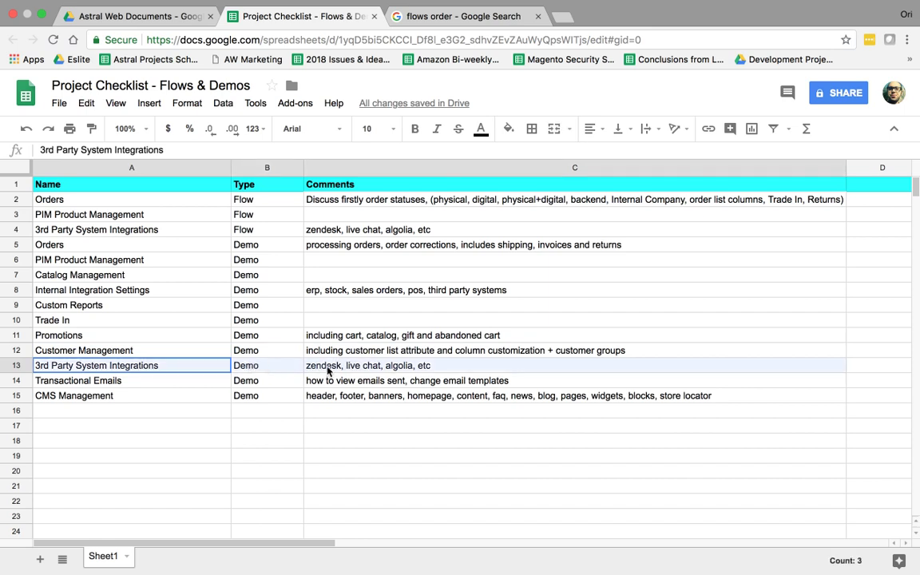
click(327, 369)
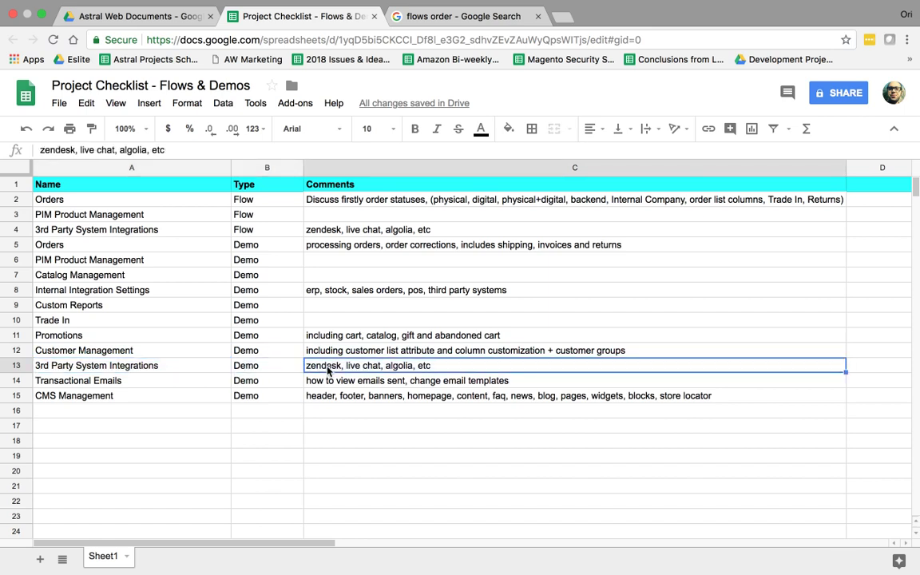
drag(176, 369, 345, 370)
click(345, 369)
click(296, 370)
click(180, 381)
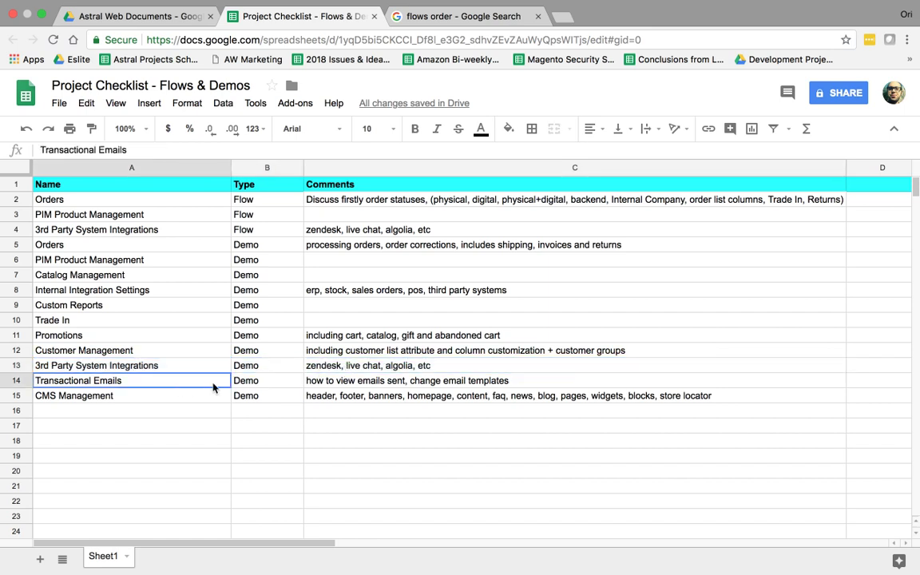
drag(213, 387, 349, 388)
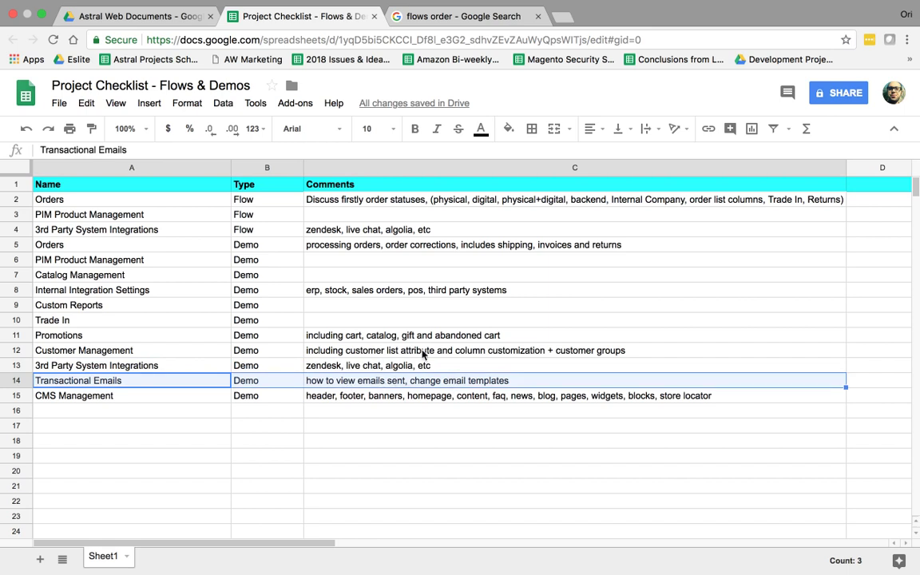
Insert 'resend to customers' before 'change' in the Transactional Emails comment in C14
click(400, 381)
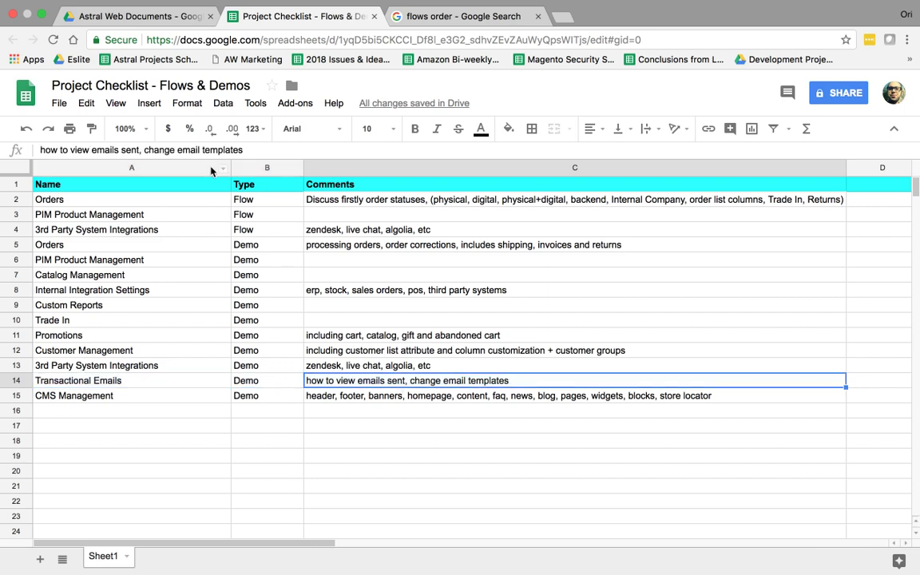
click(145, 150)
text(resent,)
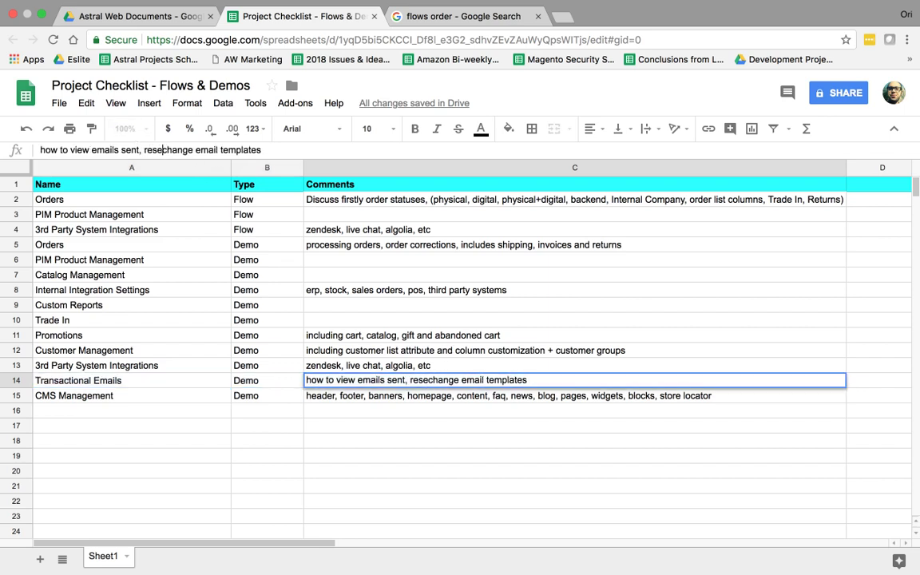
key(BackSpace)
key(BackSpace)
key(BackSpace)
text(d to c)
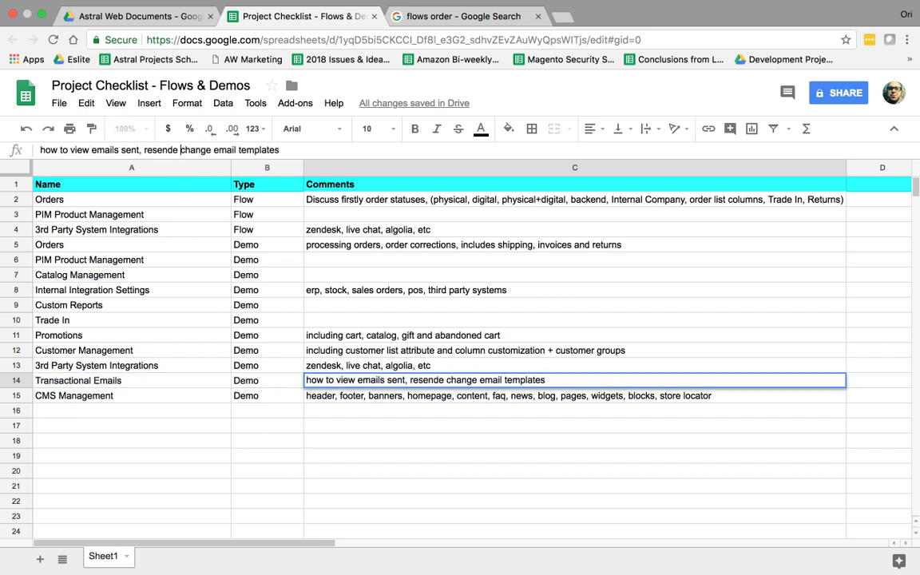
text(ustomers)
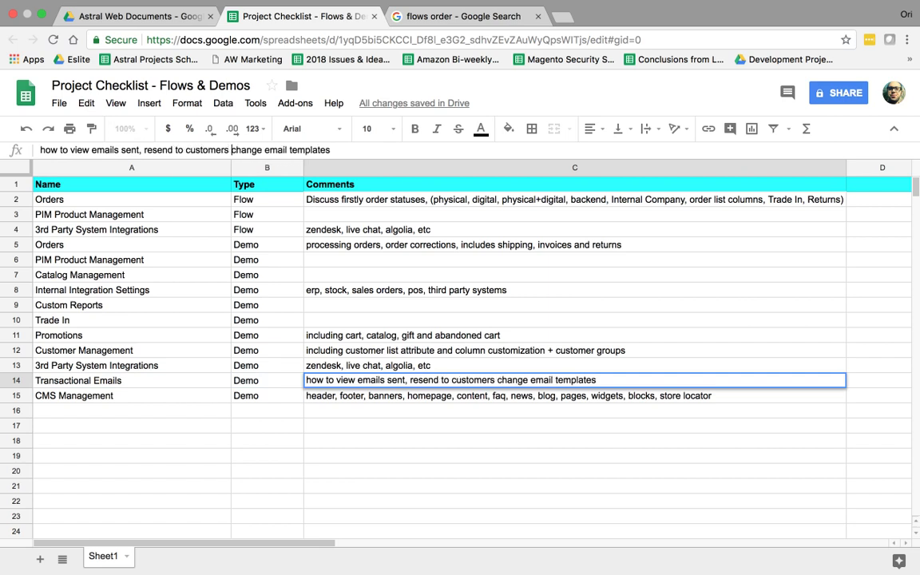
key(Return)
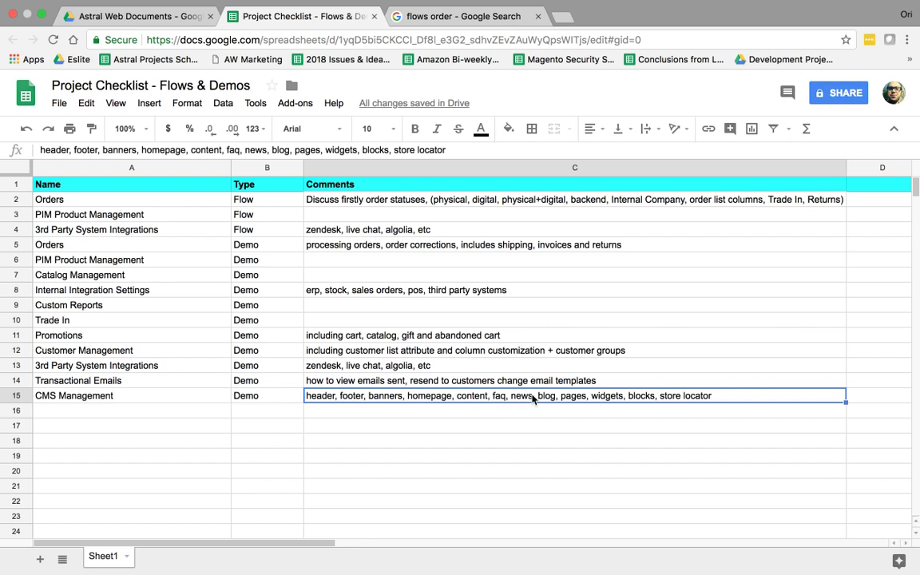
click(470, 382)
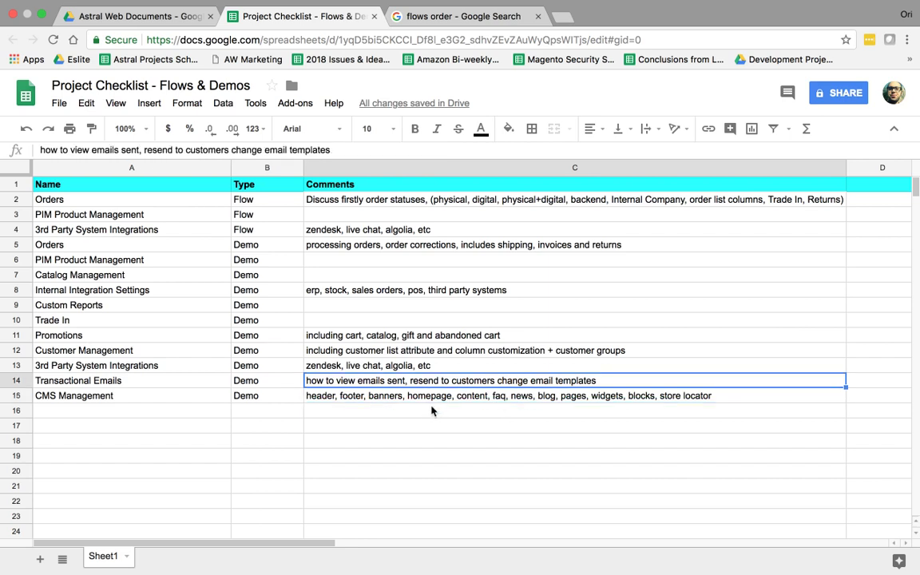
click(438, 425)
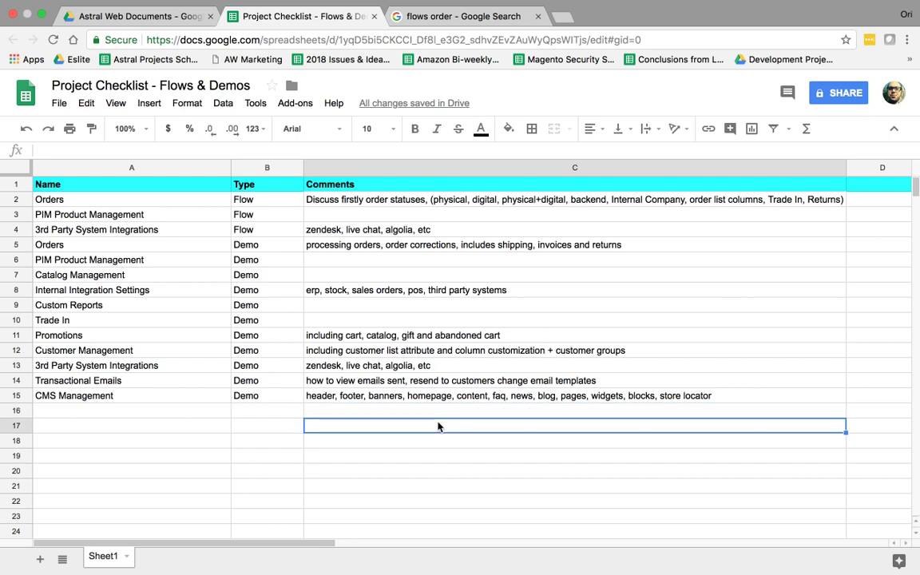